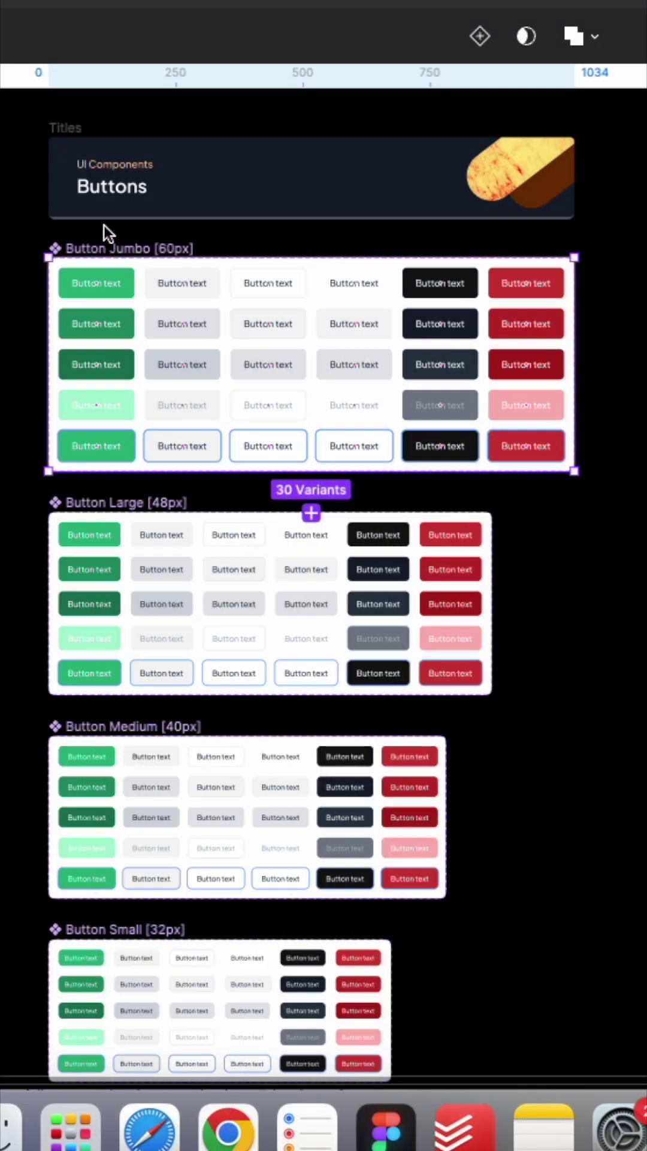
pyautogui.scroll(2, 92, 241)
pyautogui.scroll(3, 92, 242)
pyautogui.scroll(2, 92, 241)
pyautogui.hscroll(-2, 93, 241)
pyautogui.scroll(-1, 92, 241)
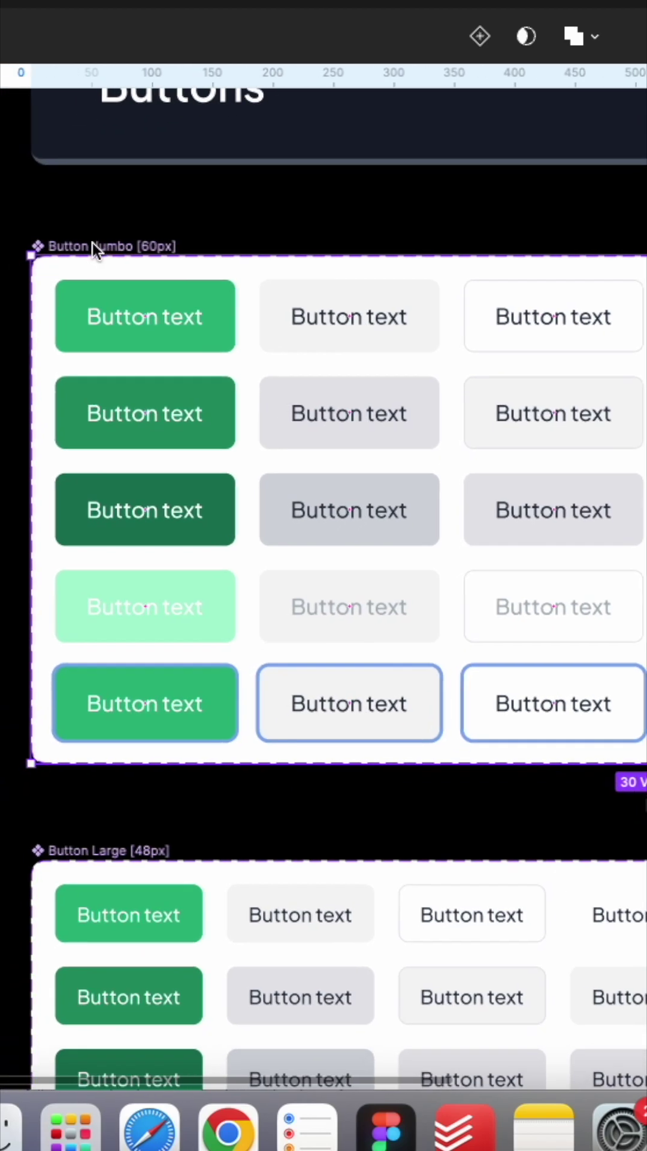
# Clear the canvas selection and select the Button Jumbo [60px] component set
pyautogui.click(96, 212)
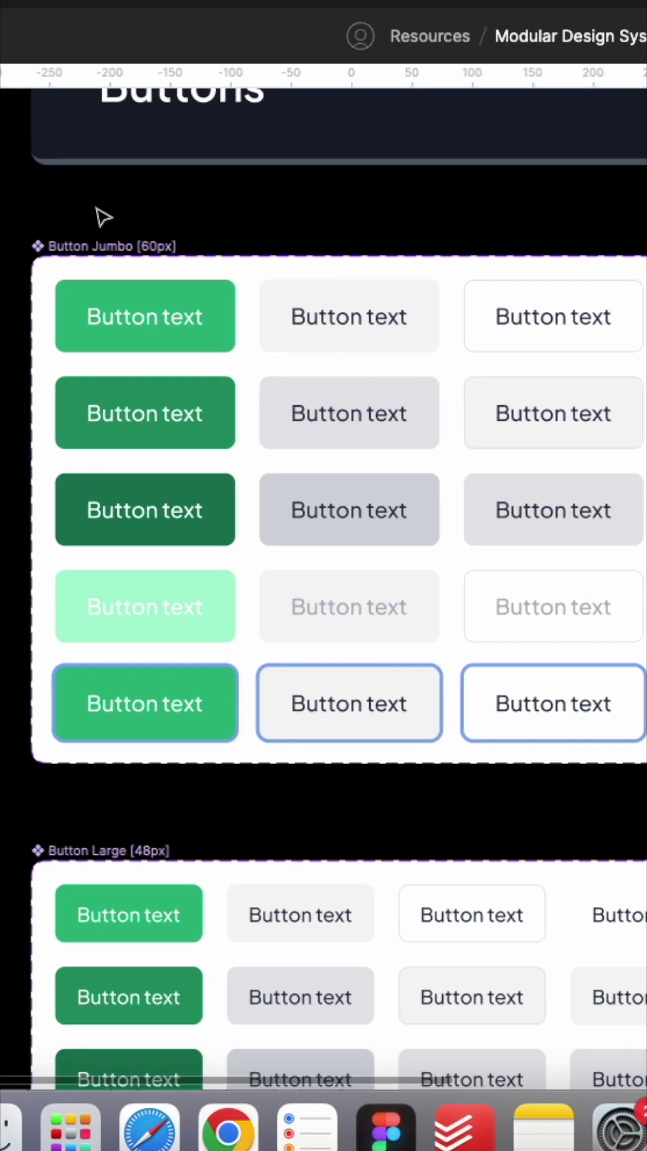
pyautogui.hscroll(-1, 107, 232)
pyautogui.scroll(-1, 106, 232)
pyautogui.click(106, 236)
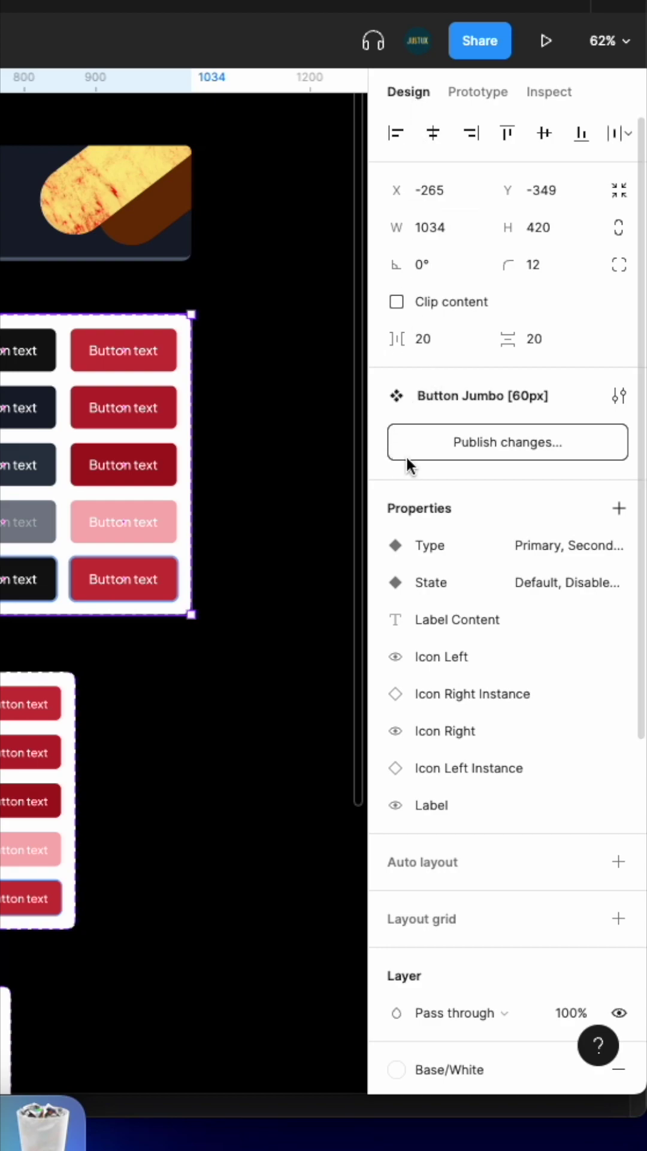
pyautogui.click(457, 461)
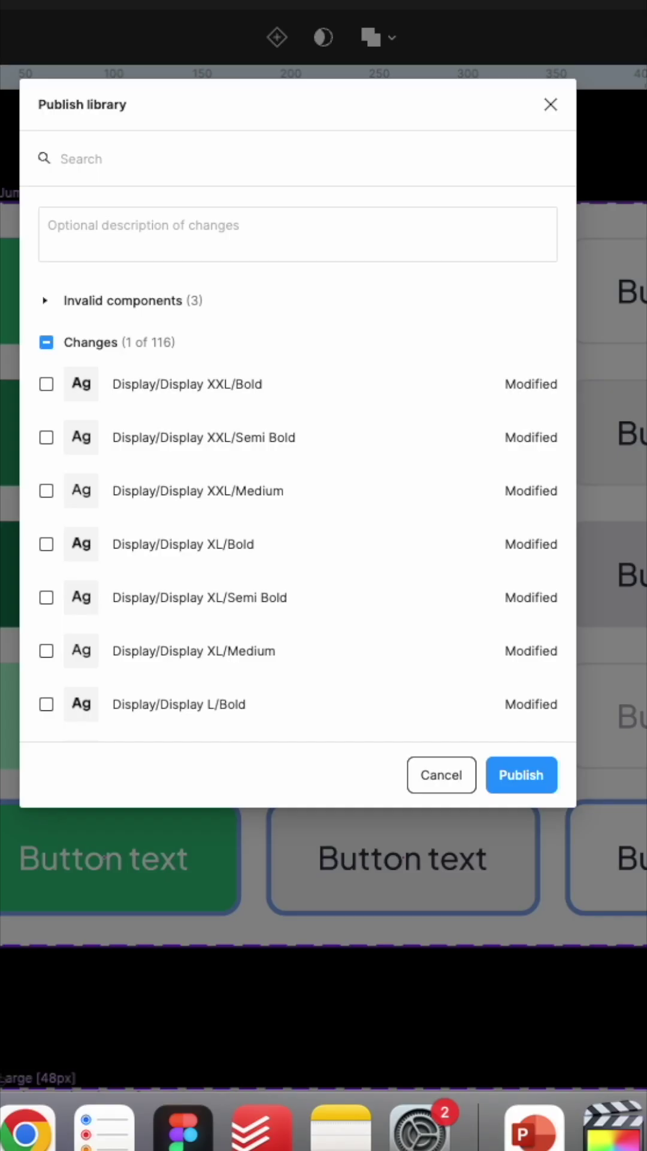
pyautogui.scroll(-1, 182, 514)
pyautogui.scroll(-5, 183, 514)
pyautogui.scroll(-2, 183, 513)
pyautogui.scroll(-3, 182, 514)
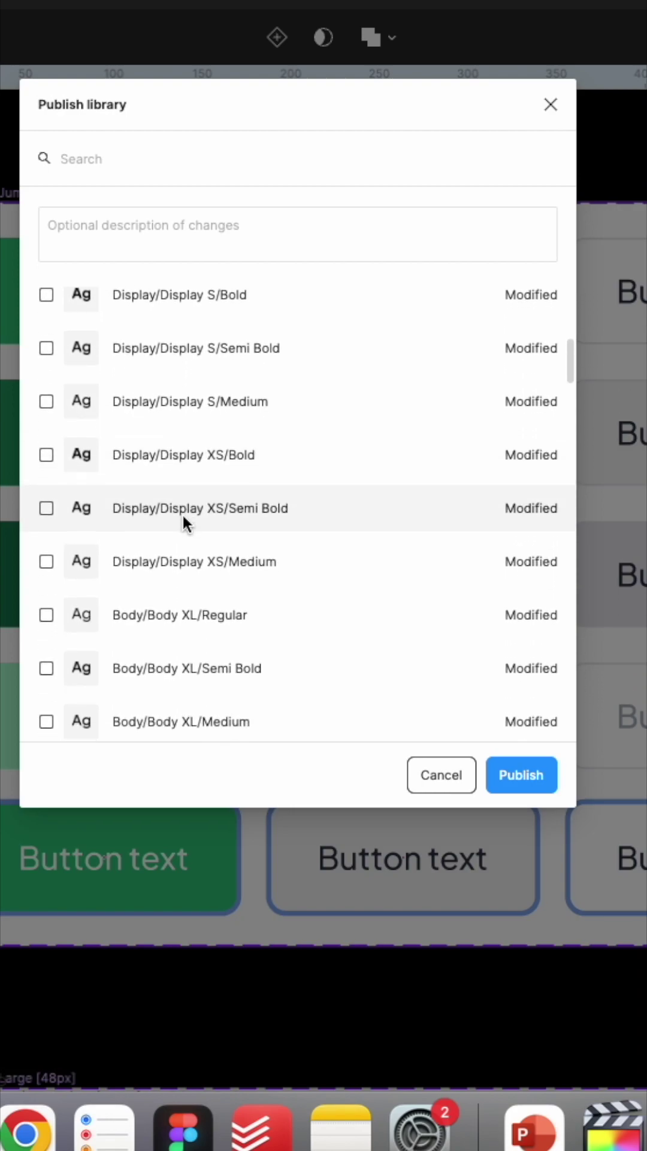
pyautogui.scroll(-8, 183, 514)
pyautogui.scroll(-5, 138, 454)
pyautogui.scroll(-10, 47, 533)
pyautogui.scroll(-5, 47, 531)
pyautogui.scroll(-1, 59, 395)
pyautogui.scroll(-7, 60, 395)
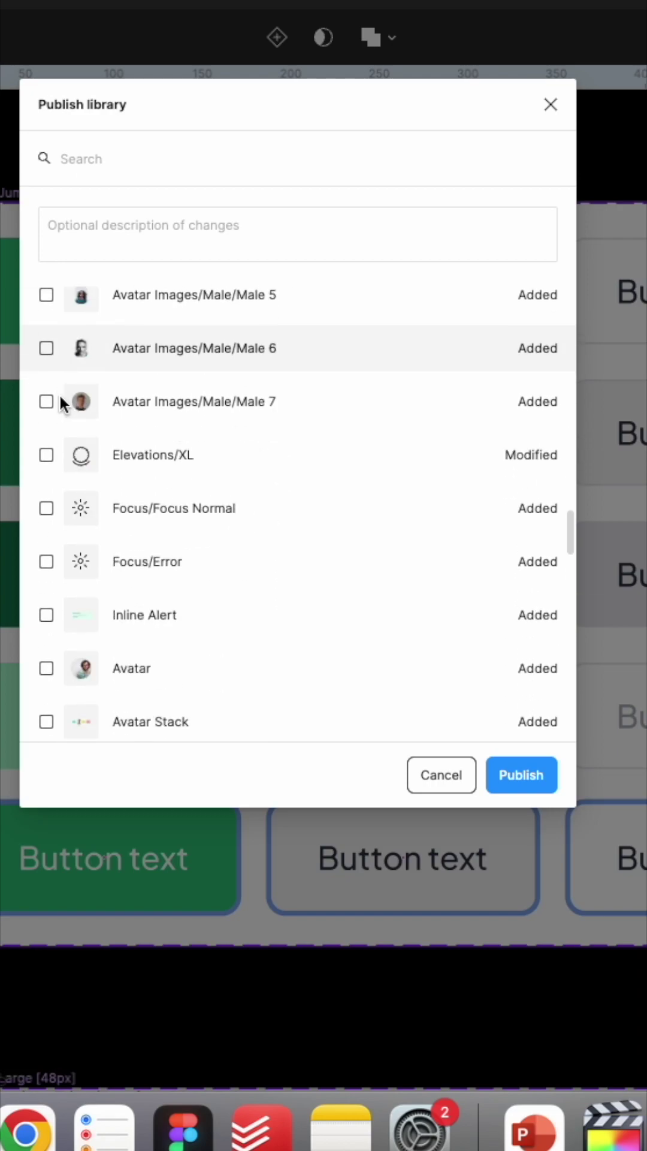
pyautogui.scroll(-5, 60, 395)
pyautogui.scroll(-5, 60, 395)
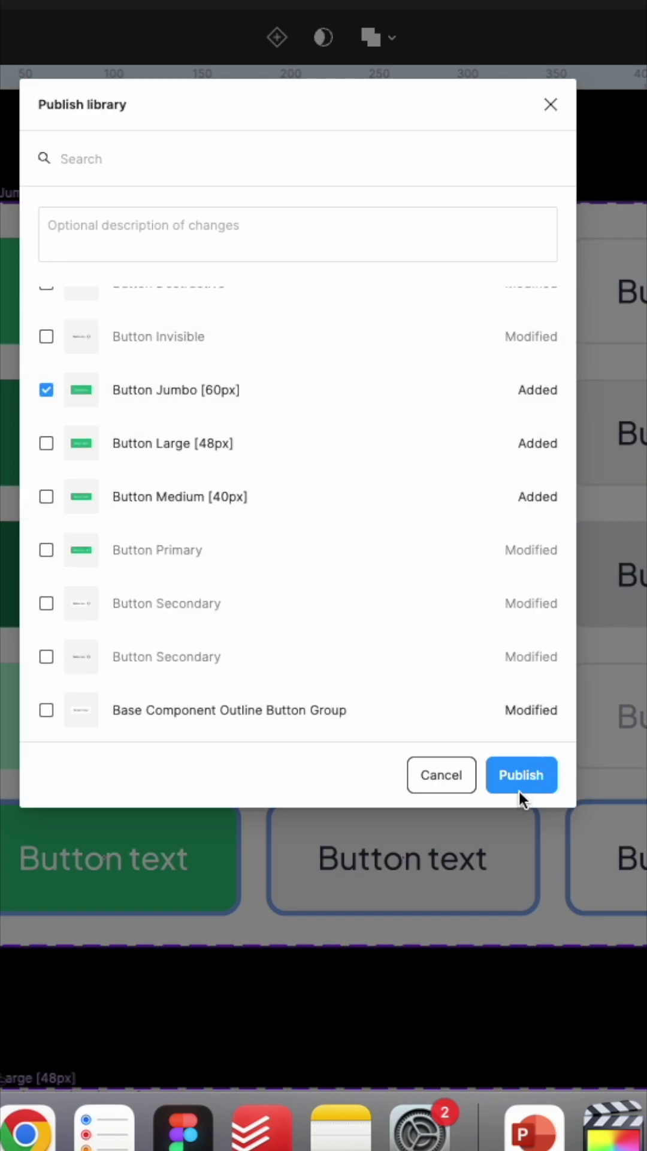
# Include Button Large [48px] and Button Medium [40px] with Jumbo, and publish
pyautogui.click(47, 443)
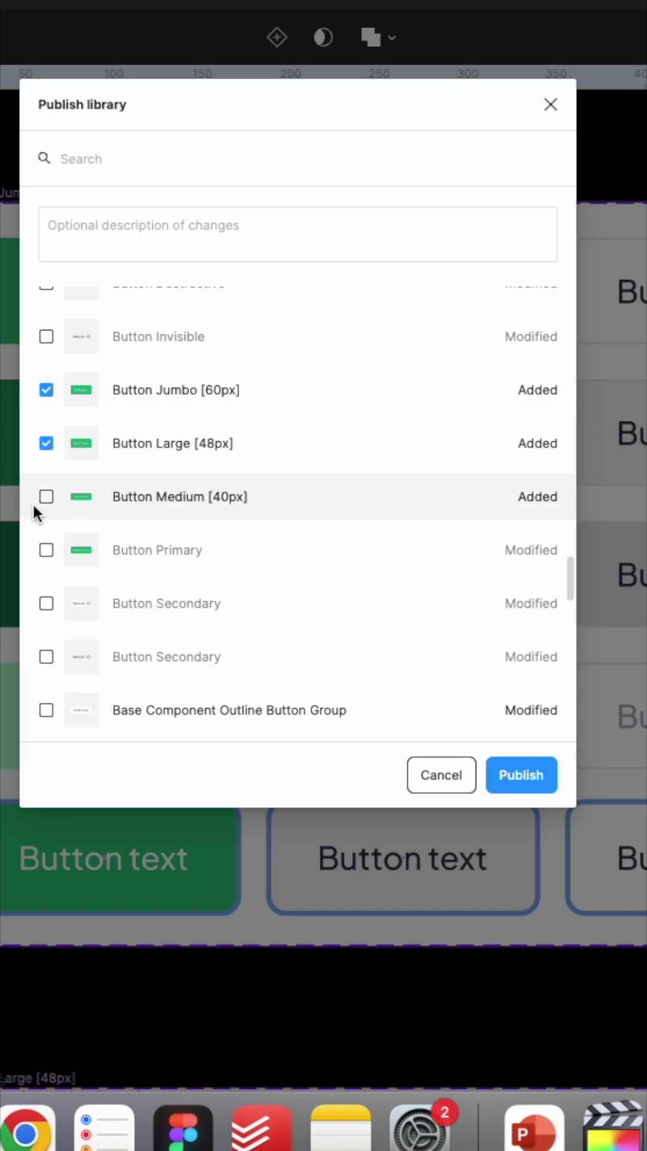
pyautogui.click(48, 496)
pyautogui.click(510, 775)
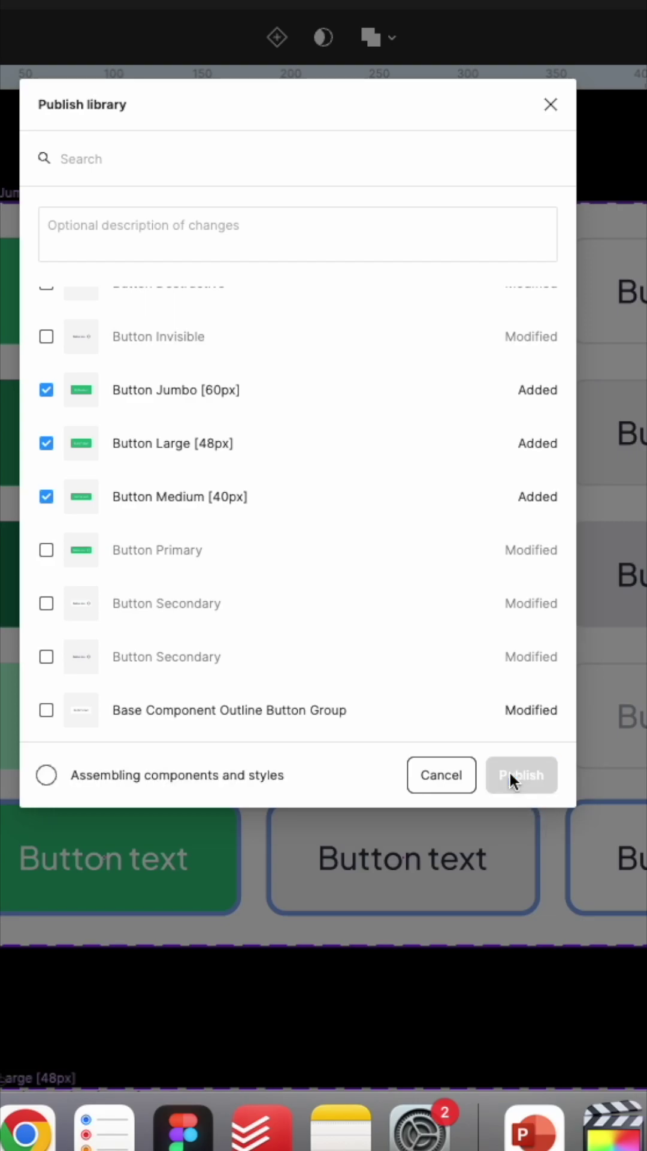